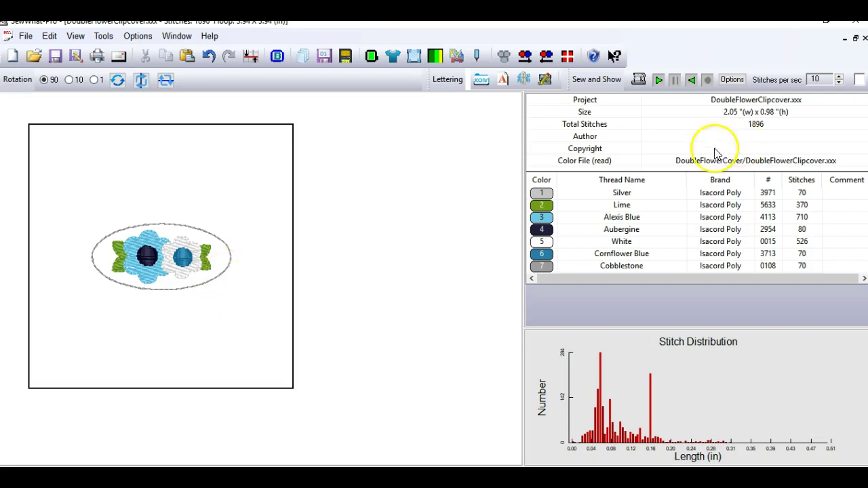
# Review the stitches of each thread colour in the double flower design, from the Silver outline through Cobblestone
pyautogui.click(542, 194)
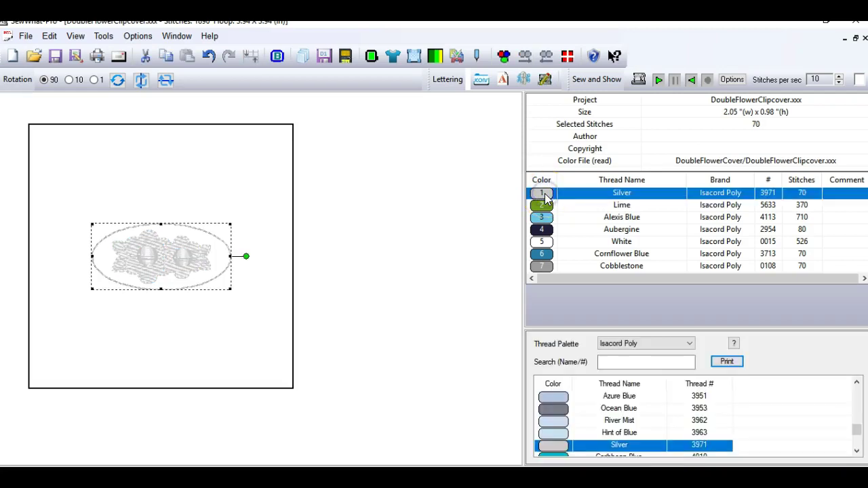
pyautogui.click(542, 204)
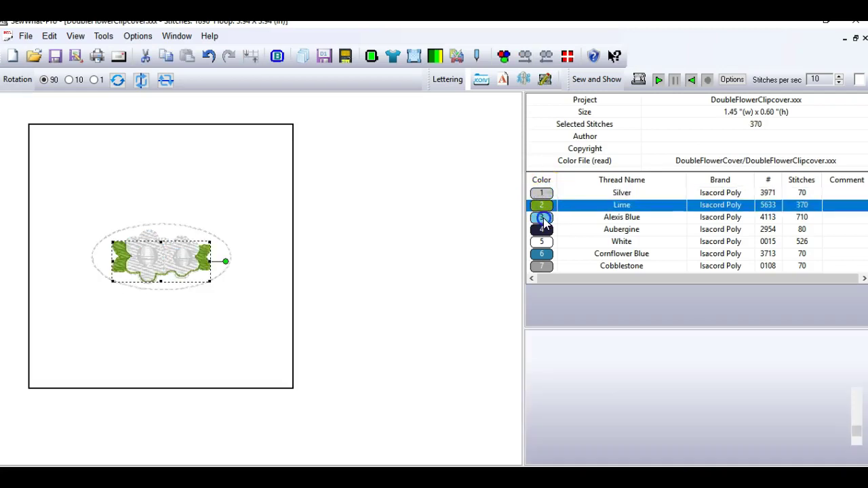
pyautogui.click(542, 218)
pyautogui.click(542, 230)
pyautogui.click(543, 242)
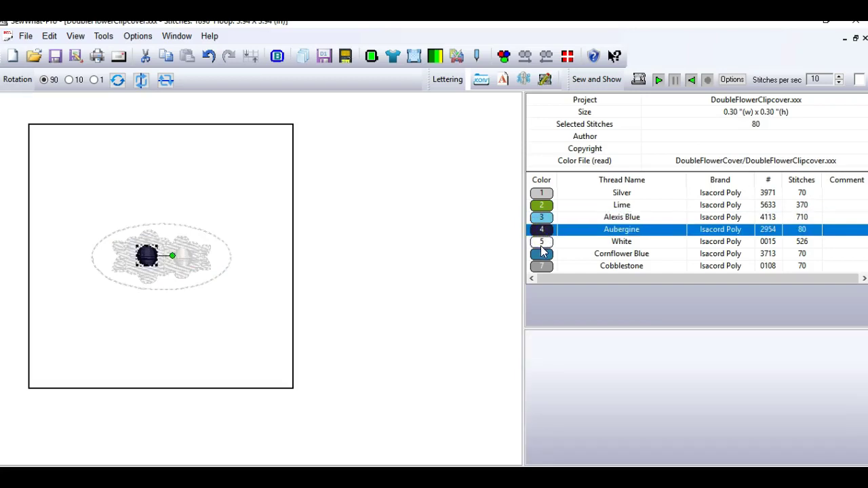
pyautogui.click(541, 255)
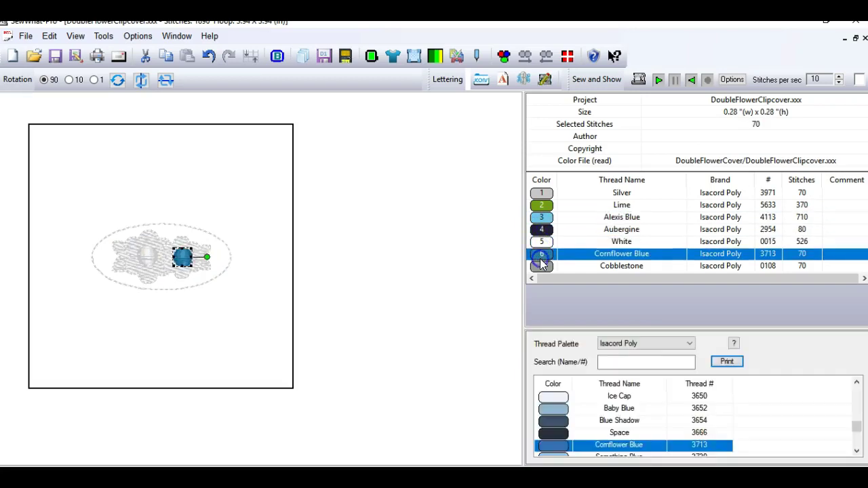
pyautogui.click(542, 266)
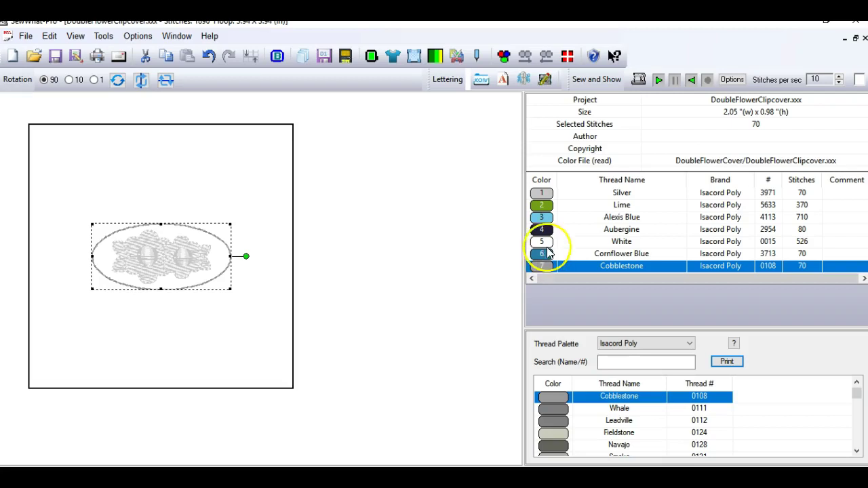
pyautogui.click(405, 263)
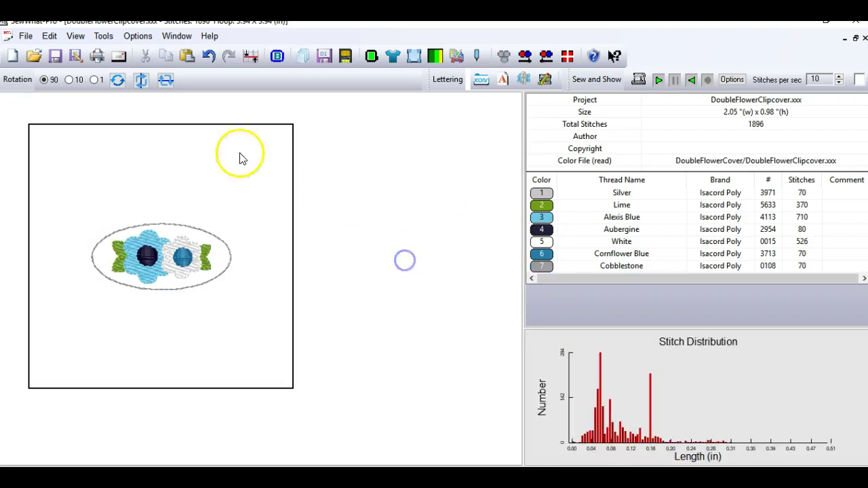
# Begin opening an embroidery file and browse to the Tags folder within BabymoonDesigns made in Embrilliance on Google Drive
pyautogui.click(25, 37)
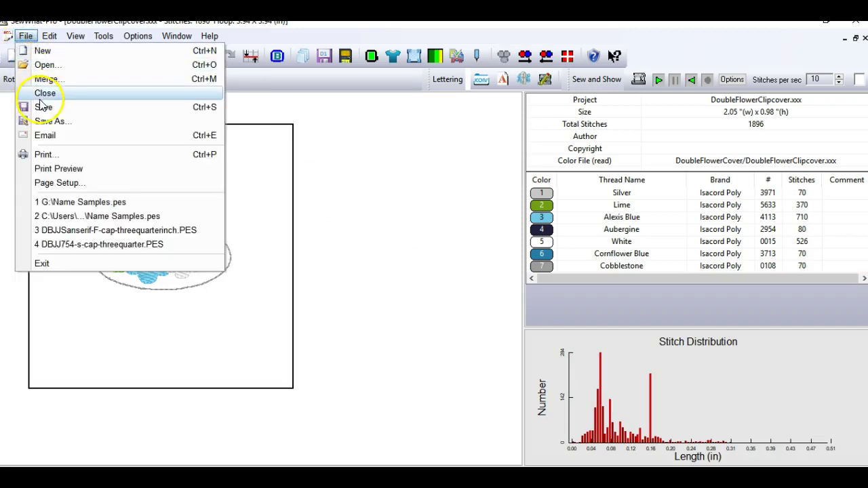
pyautogui.click(47, 68)
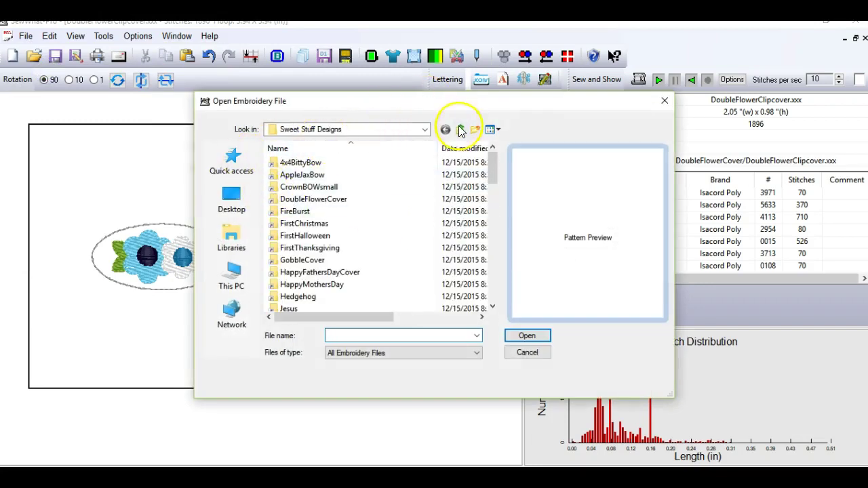
pyautogui.click(459, 129)
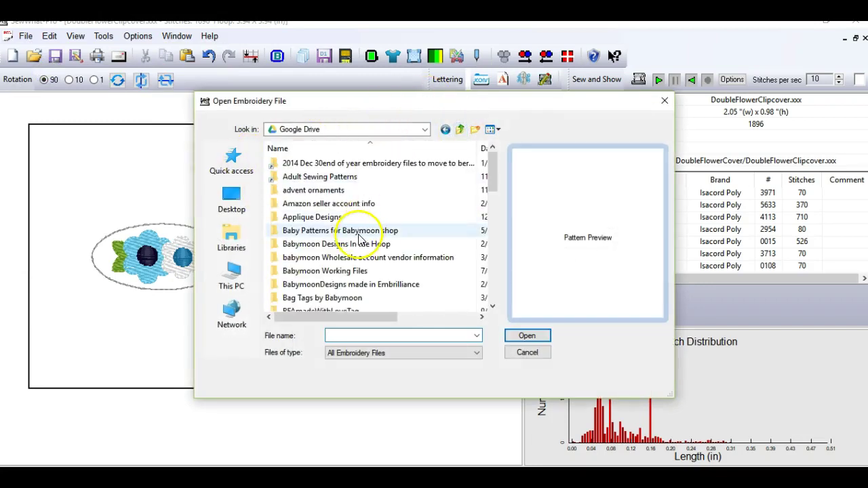
pyautogui.scroll(-3, 359, 239)
pyautogui.doubleClick(354, 243)
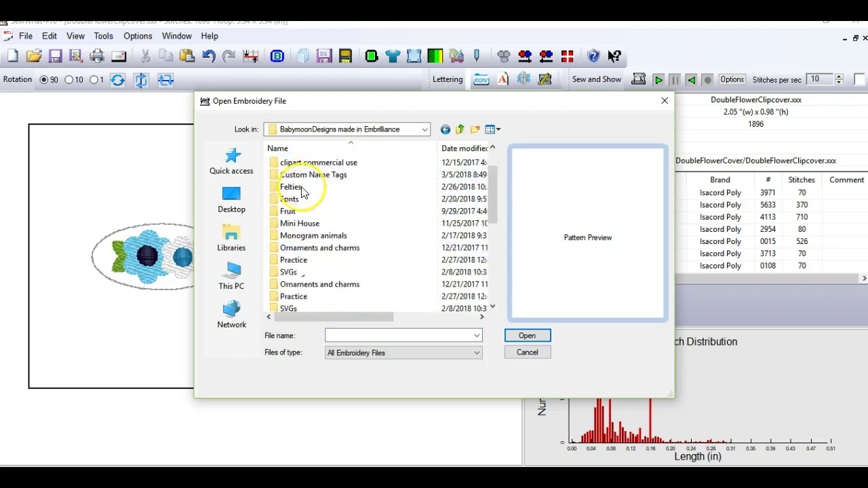
pyautogui.scroll(-2, 303, 188)
pyautogui.doubleClick(298, 211)
# Open the BBED Pointed Tab design from the BBED Tabs folder
pyautogui.scroll(-9, 305, 193)
pyautogui.scroll(4, 304, 196)
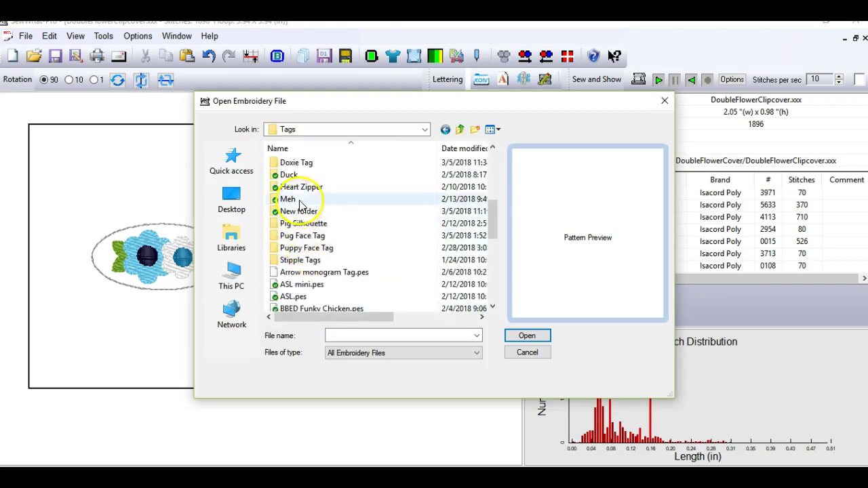
pyautogui.scroll(3, 300, 206)
pyautogui.doubleClick(300, 212)
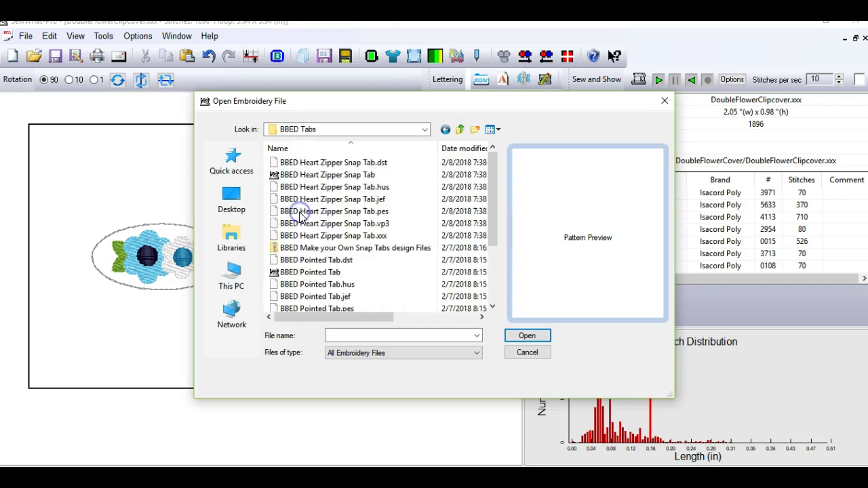
pyautogui.scroll(-1, 316, 219)
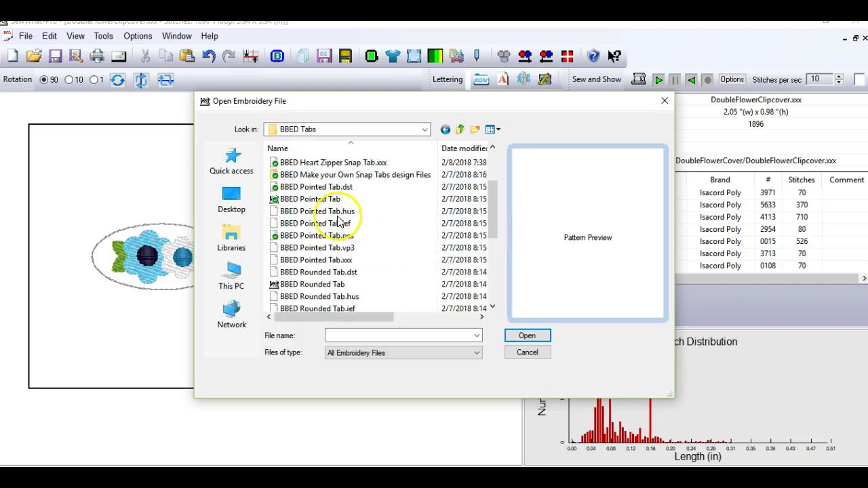
pyautogui.click(329, 198)
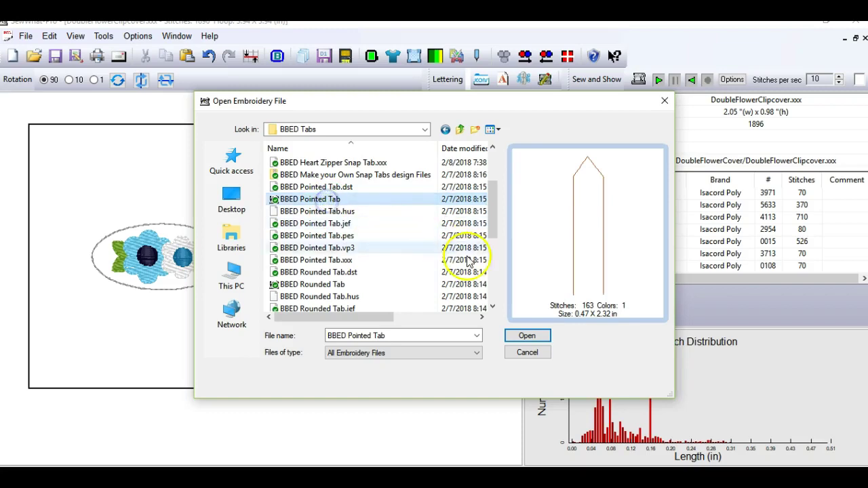
pyautogui.click(527, 335)
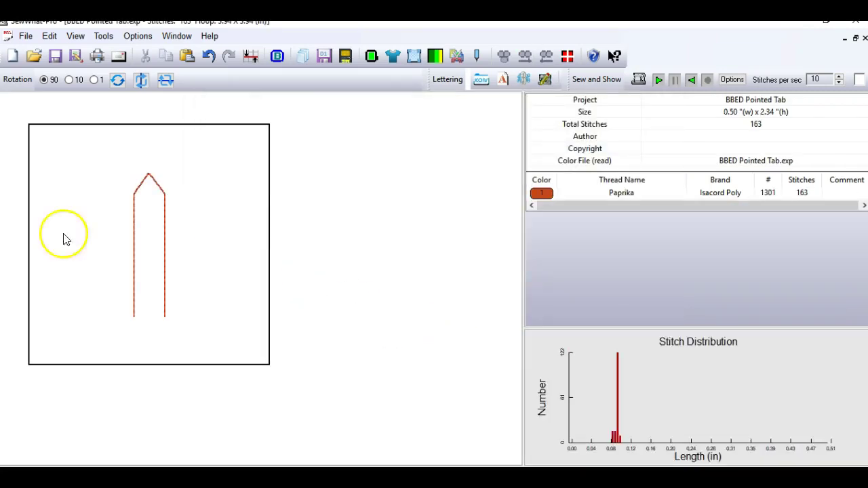
# Copy the pointed tab's Paprika stitches and paste them into the DoubleFlowerClipcover.xxx design
pyautogui.click(533, 194)
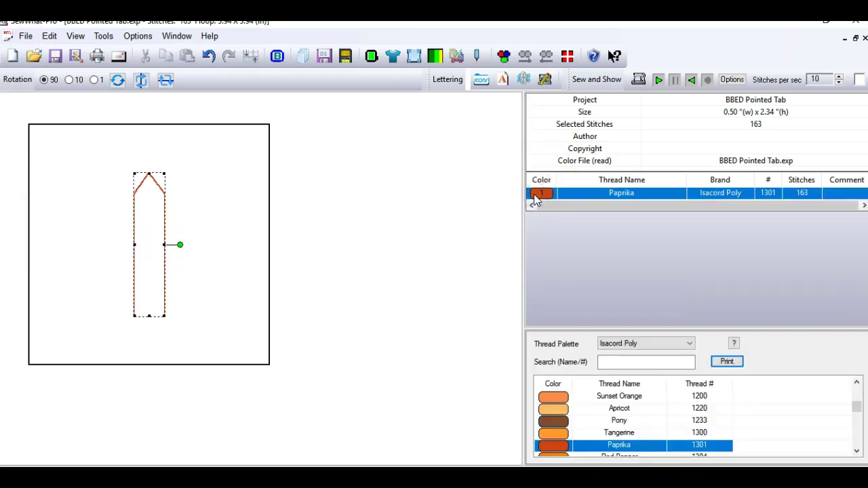
pyautogui.click(854, 39)
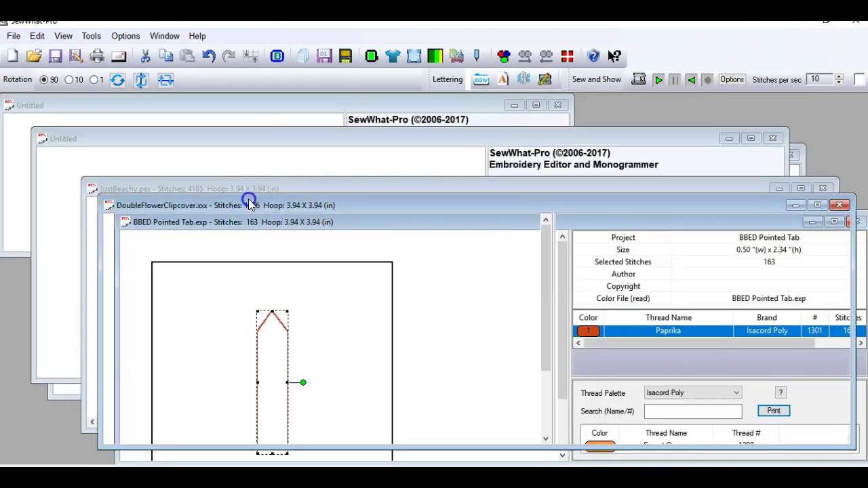
pyautogui.click(249, 199)
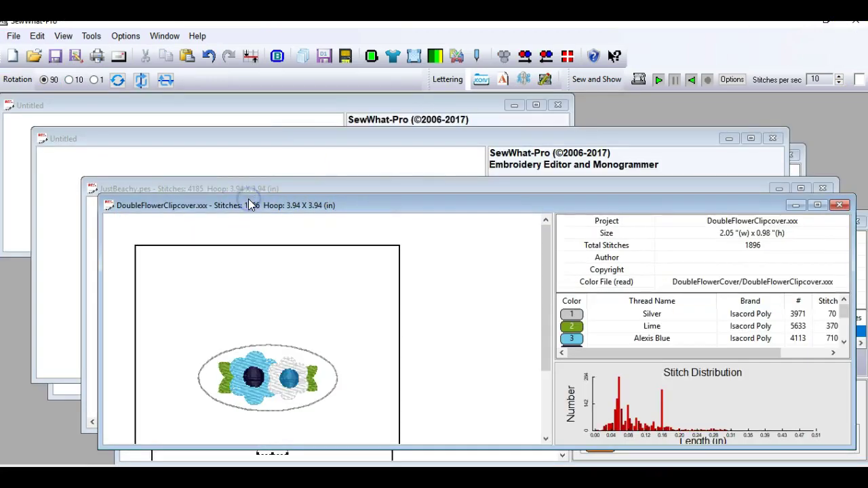
pyautogui.click(817, 205)
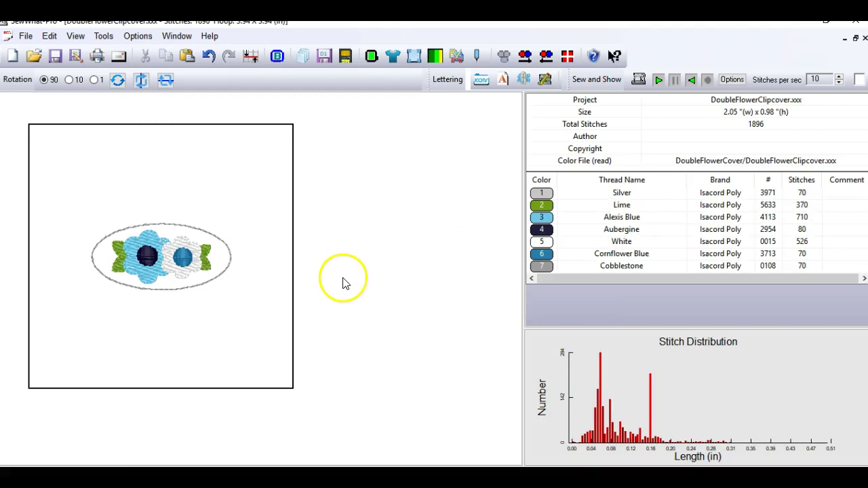
pyautogui.hotkey('ctrl', 'v')
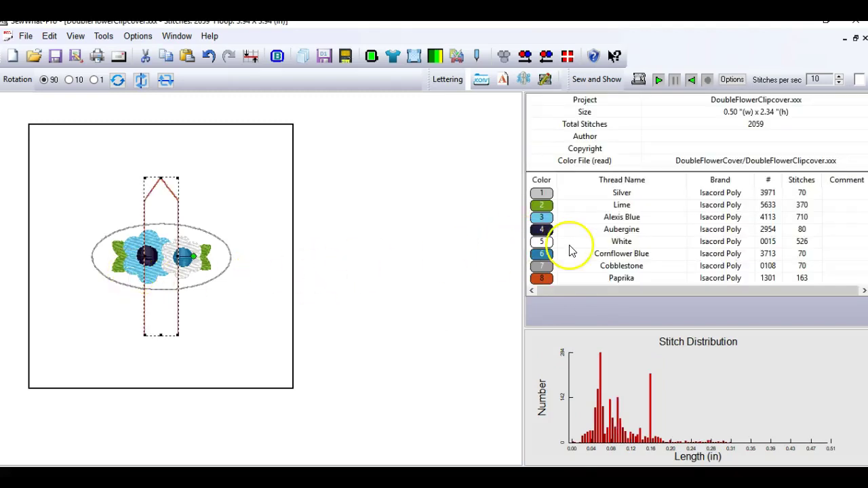
# Move the pasted tab above the oval so that its open end meets the oval's upper edge
pyautogui.click(545, 278)
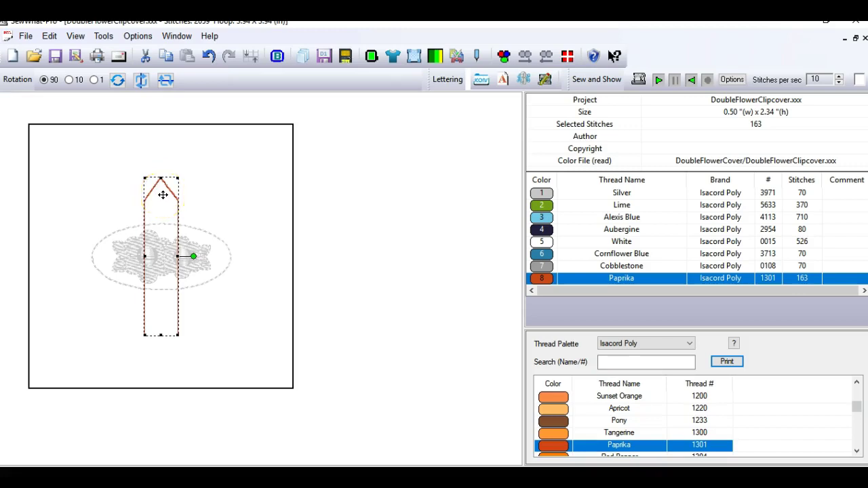
pyautogui.moveTo(166, 223); pyautogui.dragTo(164, 111)
pyautogui.click(160, 121)
pyautogui.click(232, 162)
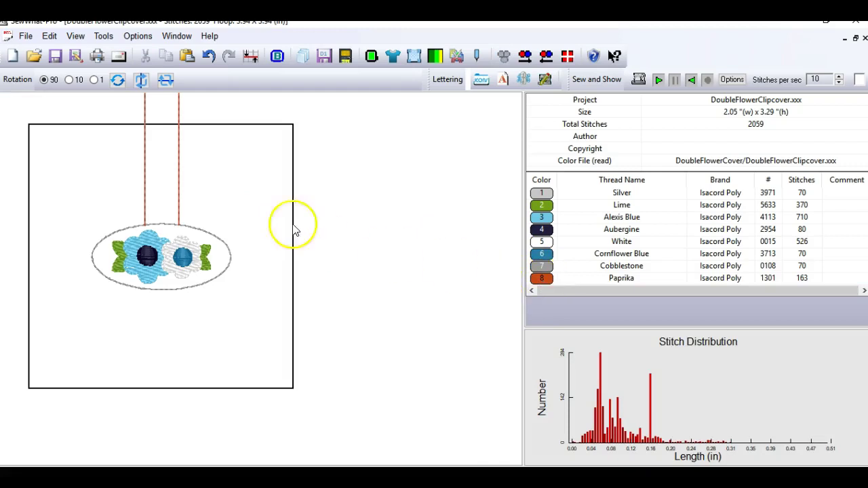
# Rotate the Paprika tab 90 degrees and move it so its open end overlaps the oval's left end
pyautogui.click(539, 278)
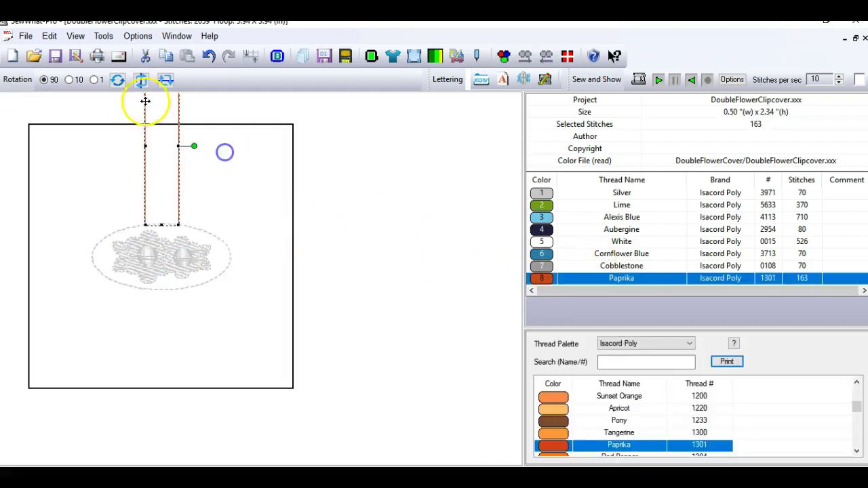
pyautogui.click(119, 80)
pyautogui.moveTo(156, 146); pyautogui.dragTo(15, 256)
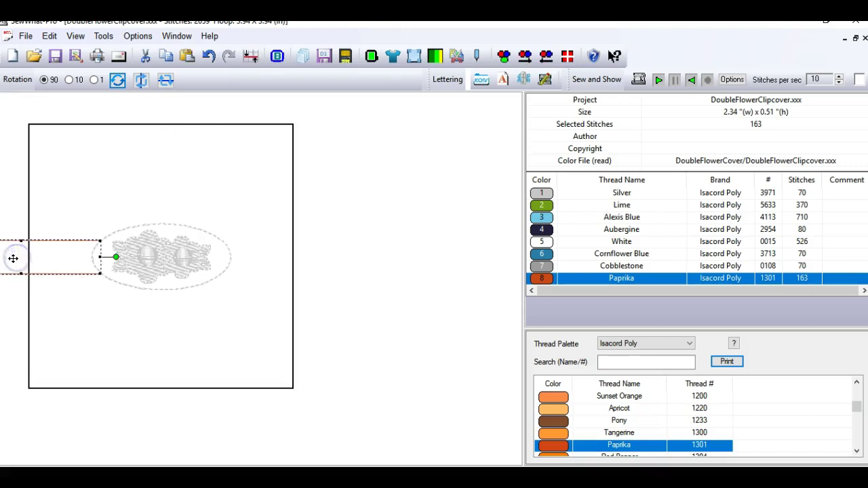
pyautogui.click(294, 272)
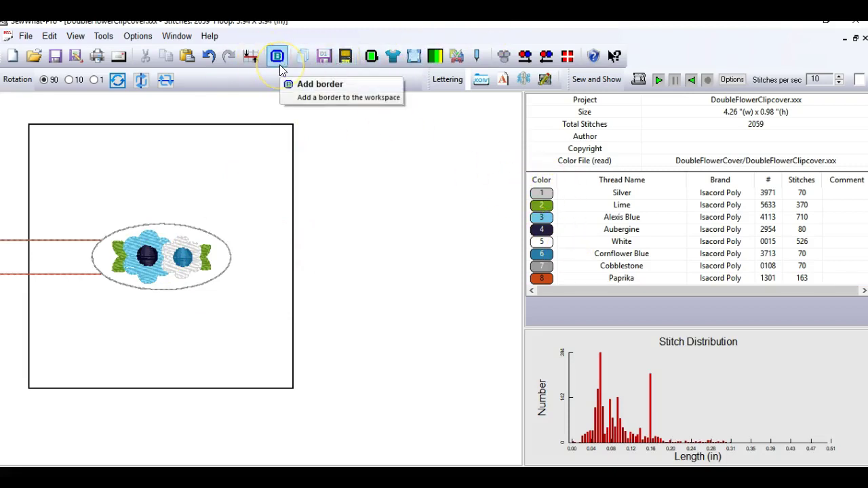
# Change the hoop to the BabyLock 5.12 x 7.09 in size
pyautogui.click(370, 60)
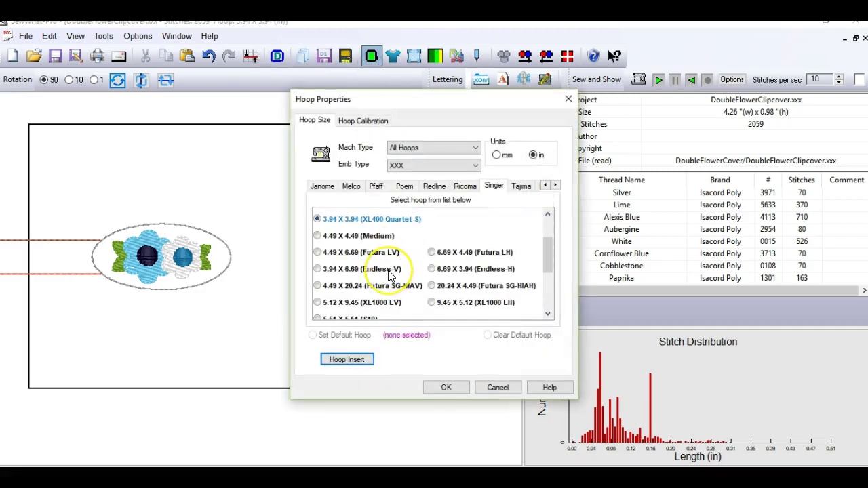
pyautogui.scroll(-2, 390, 275)
pyautogui.scroll(-1, 390, 274)
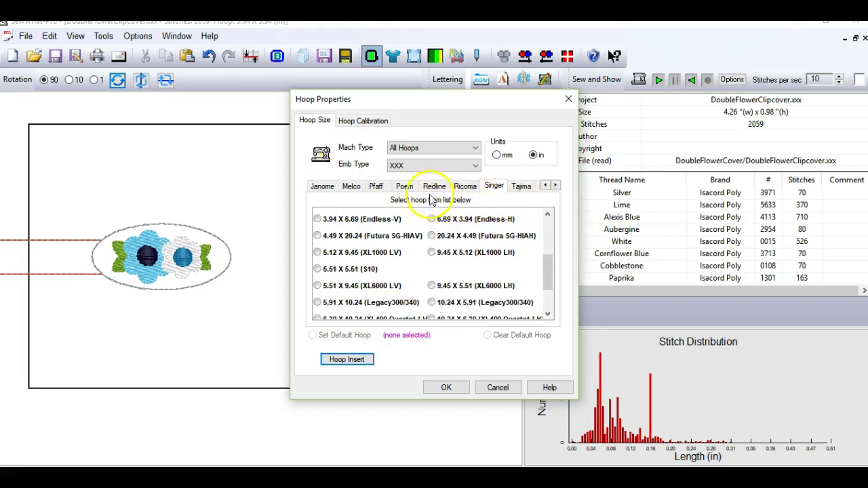
pyautogui.click(315, 190)
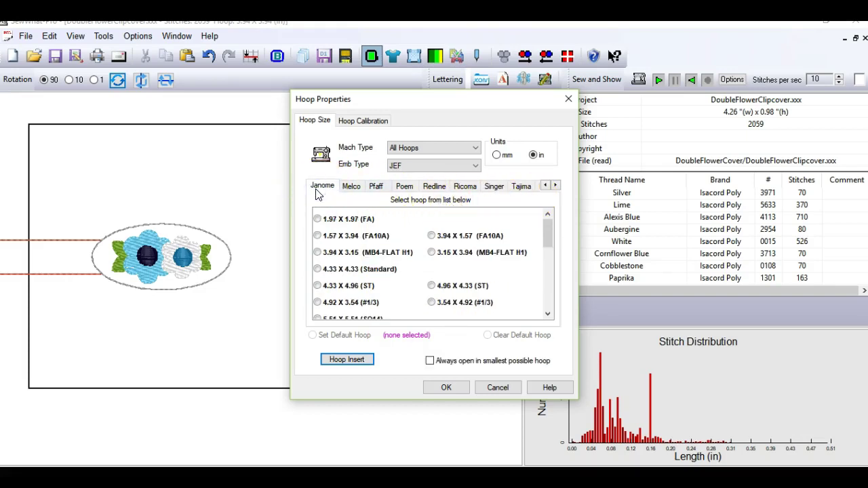
pyautogui.click(544, 187)
pyautogui.click(544, 187)
pyautogui.click(544, 187)
pyautogui.click(545, 187)
pyautogui.click(544, 187)
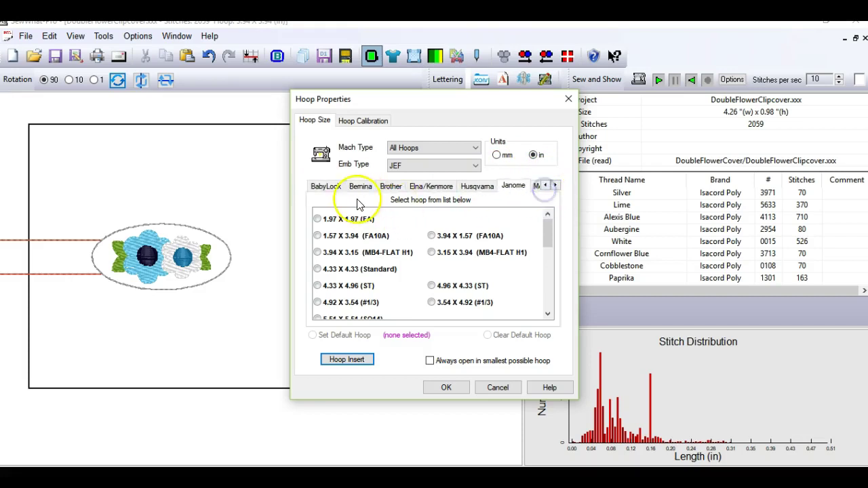
pyautogui.click(324, 186)
pyautogui.scroll(-2, 328, 305)
pyautogui.click(352, 285)
pyautogui.click(452, 390)
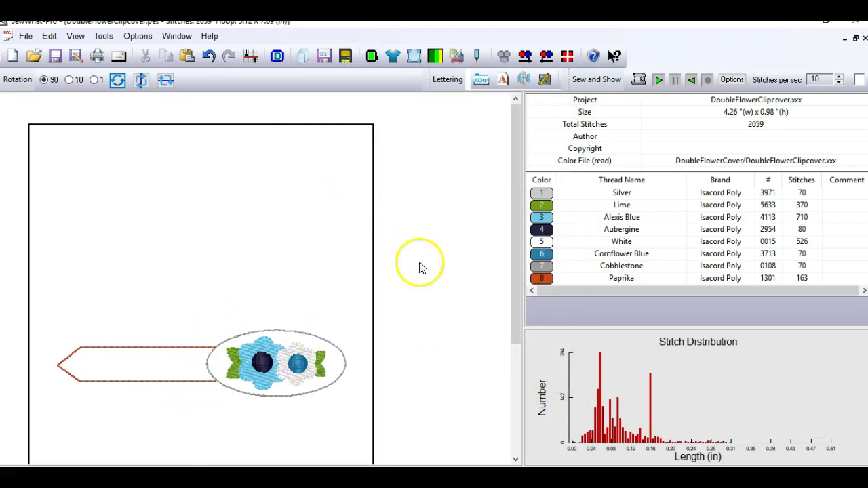
# Duplicate the Paprika tab outline in place on top of the original
pyautogui.click(544, 193)
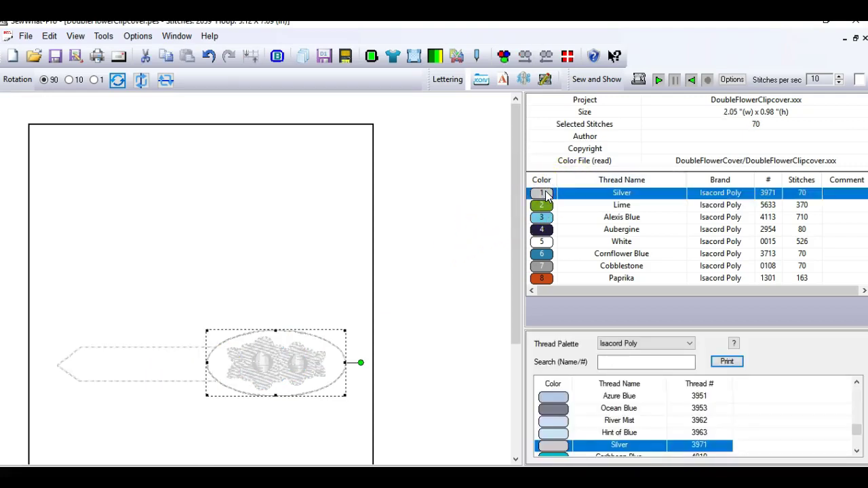
pyautogui.click(540, 280)
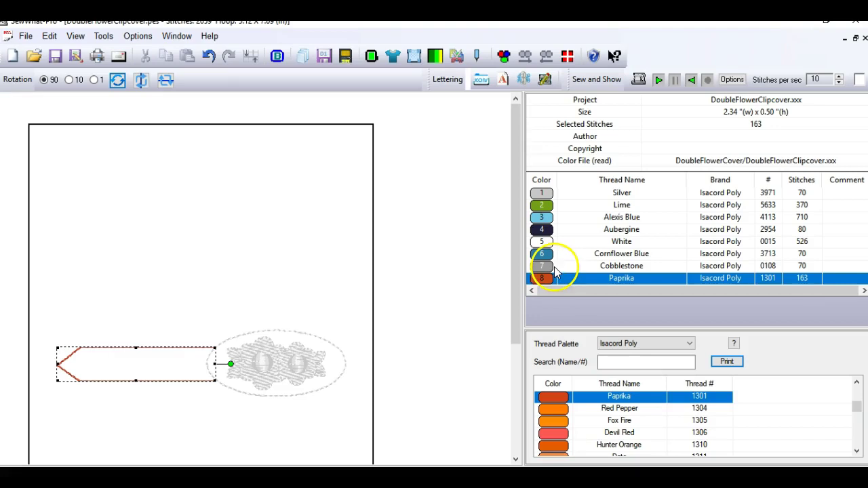
pyautogui.click(332, 295)
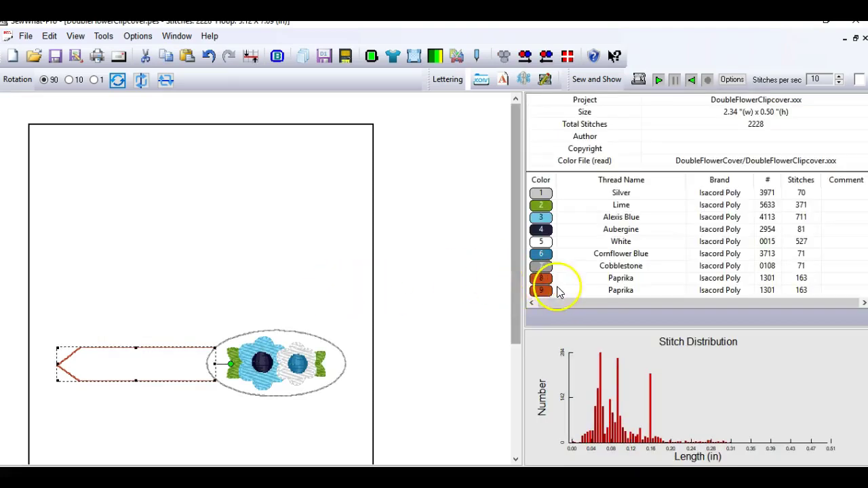
# Move the duplicated Paprika tab to second in the stitch order, directly after the Silver outline
pyautogui.click(542, 291)
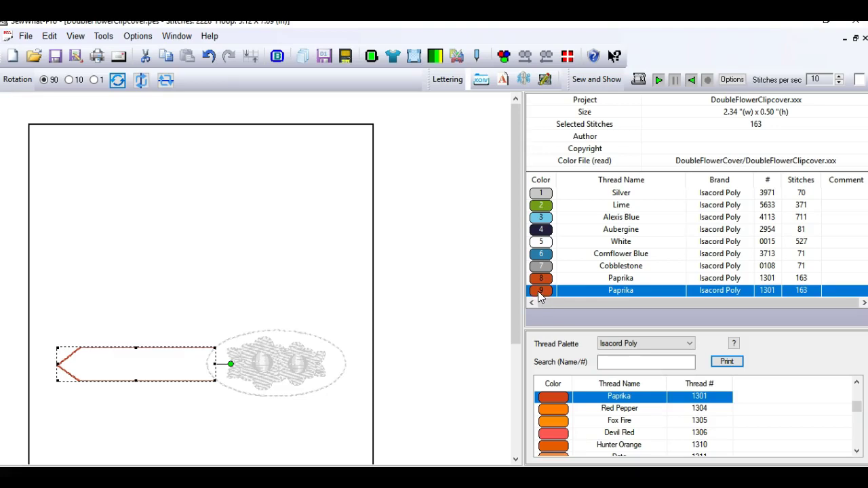
pyautogui.click(541, 297)
pyautogui.moveTo(544, 210); pyautogui.dragTo(544, 210)
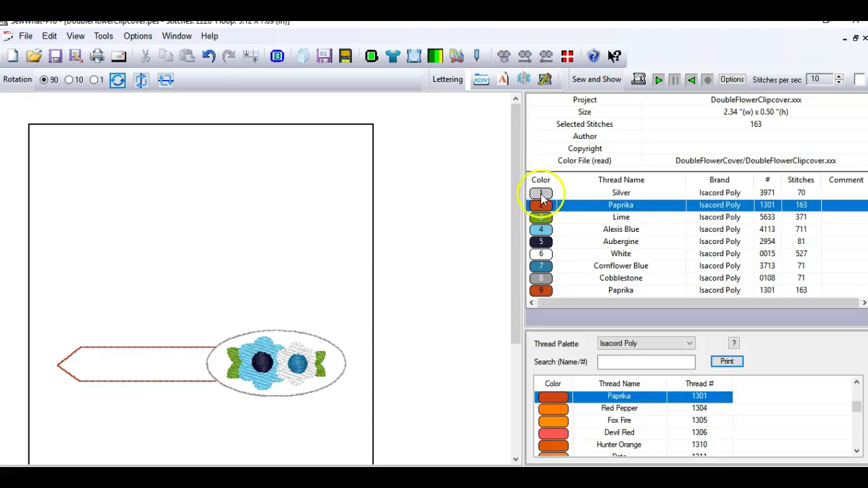
# Recolor the duplicated Paprika tab outline at second in the stitch order to Isacord Poly Fox Fire 1305
pyautogui.click(540, 194)
pyautogui.moveTo(541, 194); pyautogui.dragTo(540, 211)
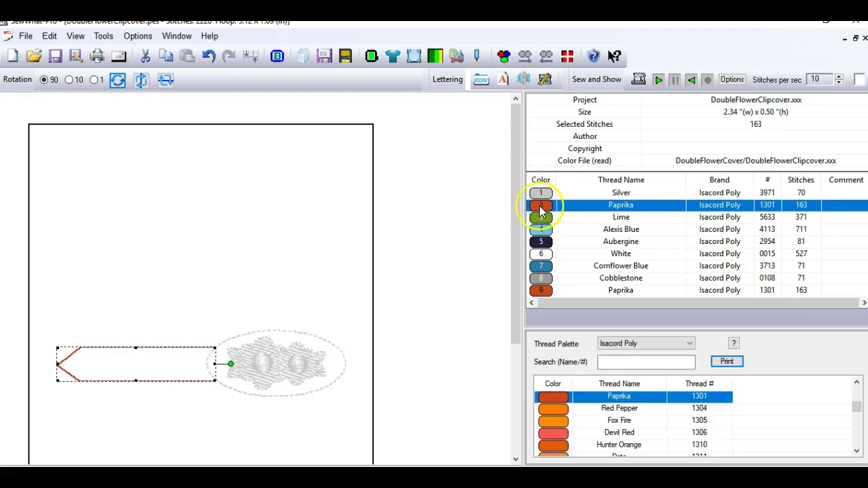
pyautogui.click(554, 421)
pyautogui.click(316, 296)
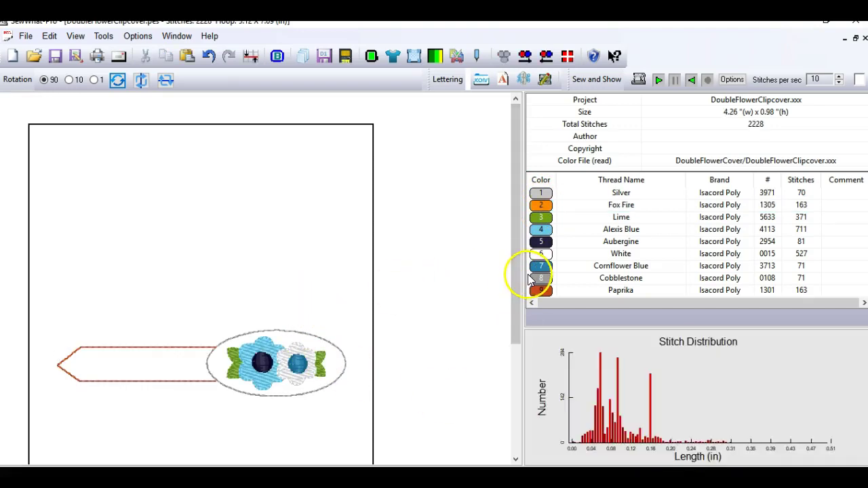
pyautogui.click(540, 197)
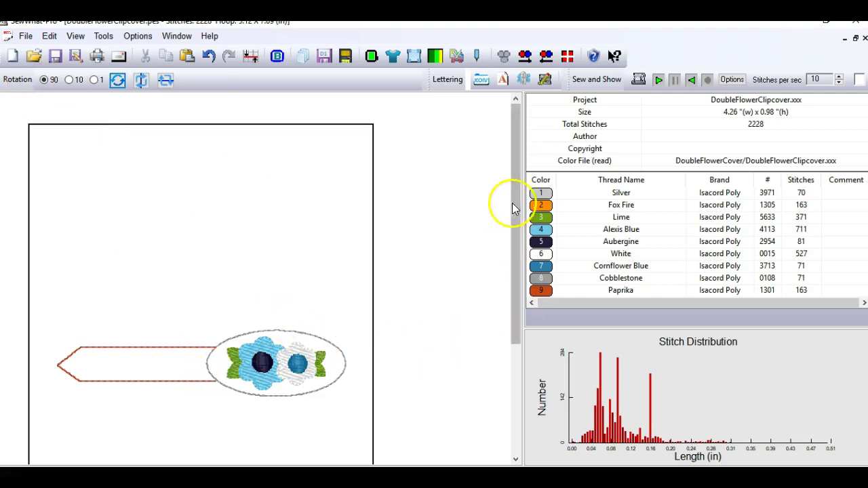
# Delete both pointed tab outlines, Fox Fire and Paprika, from the flower clip cover design
pyautogui.click(541, 205)
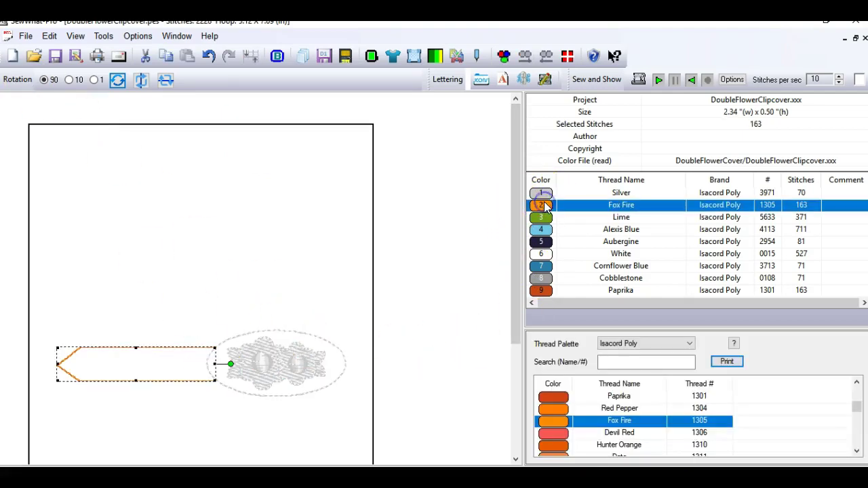
pyautogui.keyDown('ctrl'); pyautogui.click(541, 292); pyautogui.keyUp('ctrl')
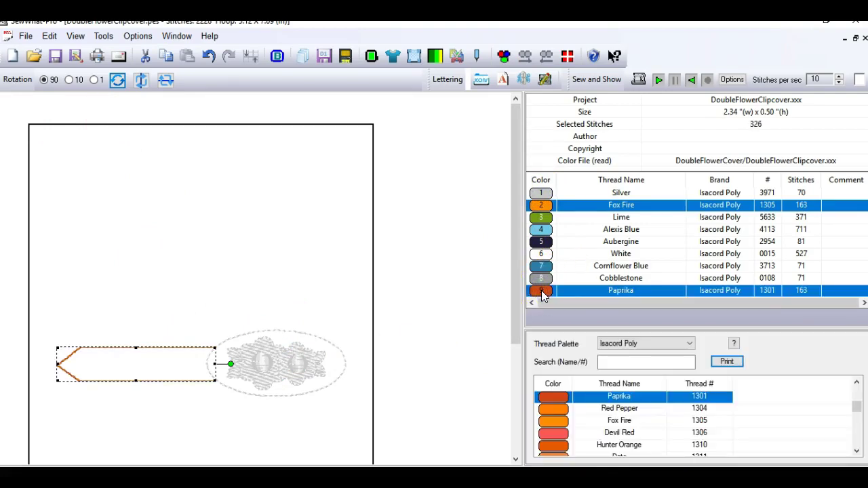
pyautogui.press('Delete')
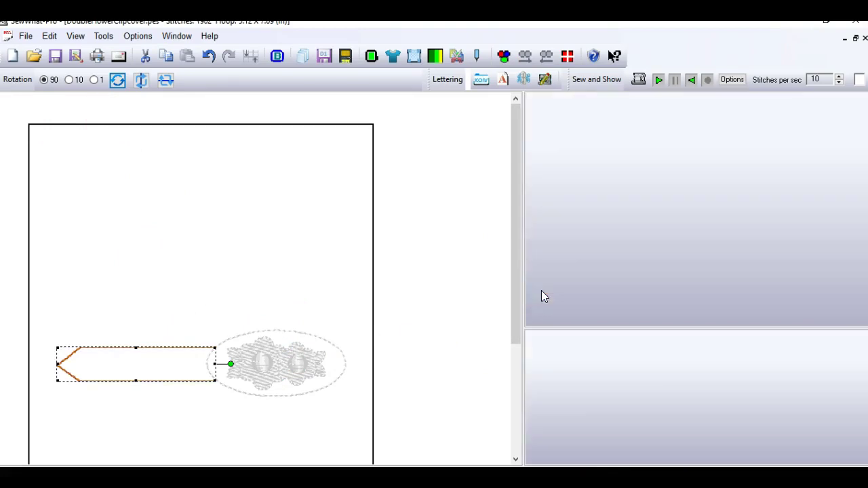
# Merge DBB Eyelet Tab.pes from the BBED Tabs folder into the design
pyautogui.click(25, 37)
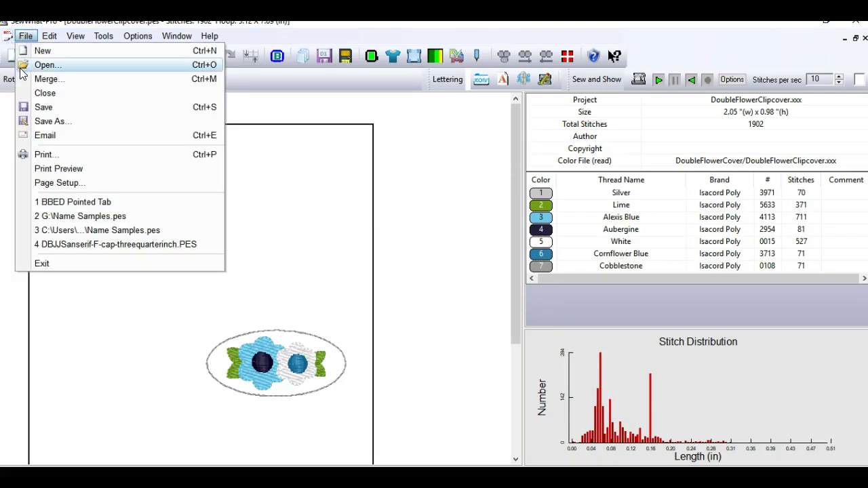
pyautogui.click(38, 95)
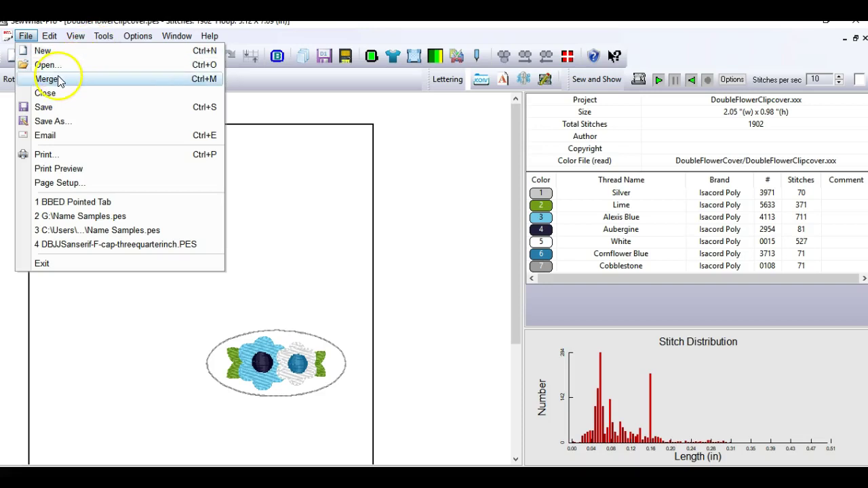
pyautogui.click(58, 78)
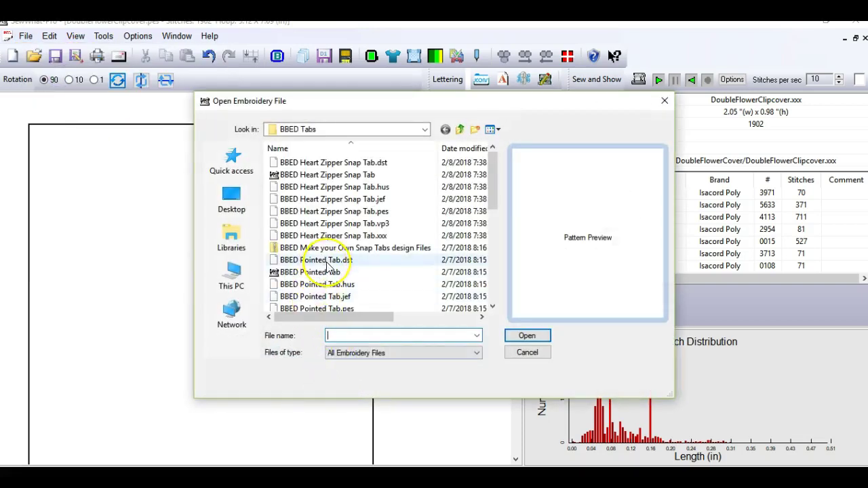
pyautogui.scroll(-6, 327, 268)
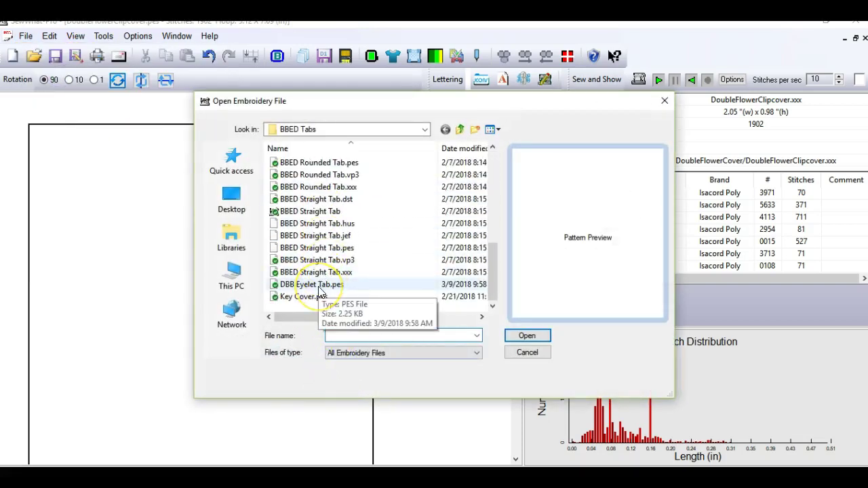
pyautogui.click(317, 286)
pyautogui.click(521, 339)
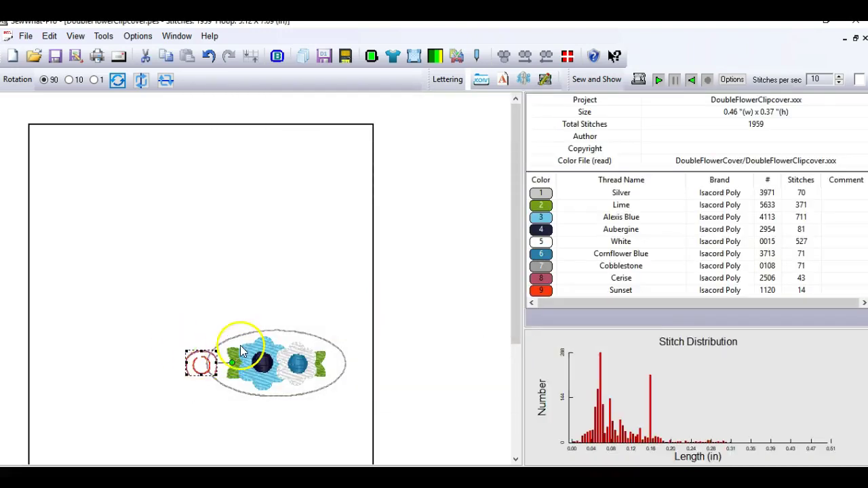
# Rotate the merged eyelet tab 90 degrees and move it so its open end meets the oval's left end
pyautogui.moveTo(231, 366); pyautogui.dragTo(202, 330)
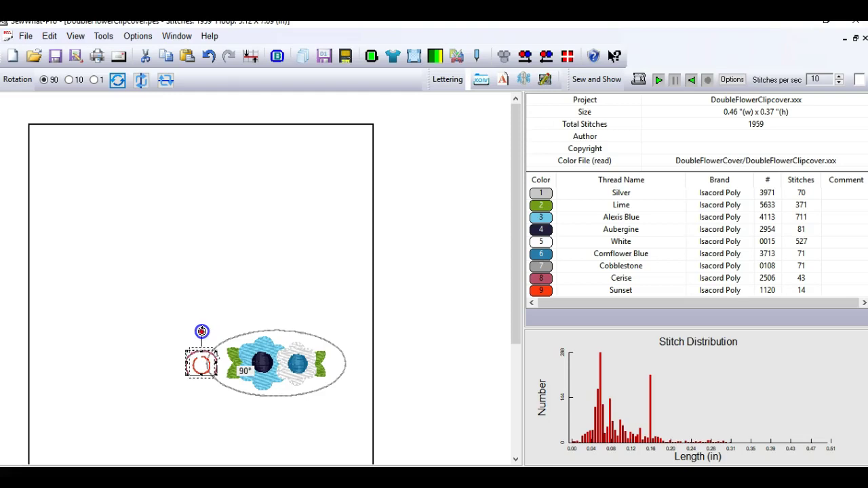
pyautogui.click(201, 363)
pyautogui.moveTo(201, 366); pyautogui.dragTo(193, 366)
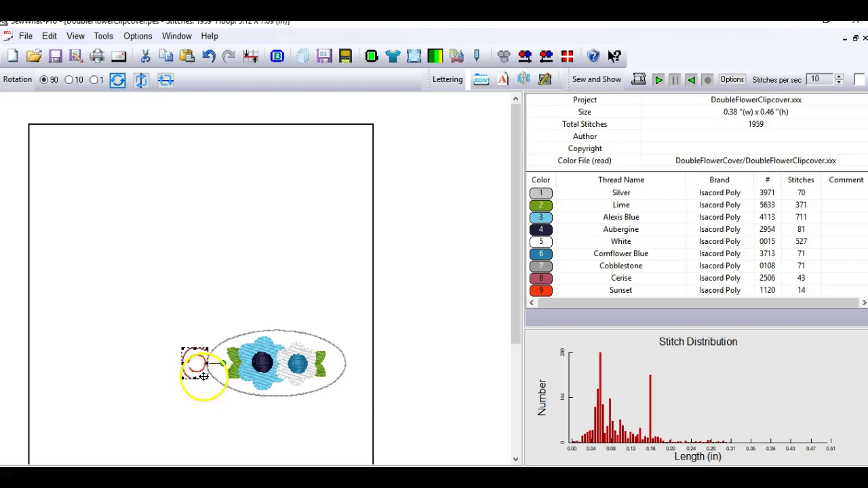
# Stretch the Cerise eyelet tab outline away from the oval to about 0.43 in wide
pyautogui.click(541, 278)
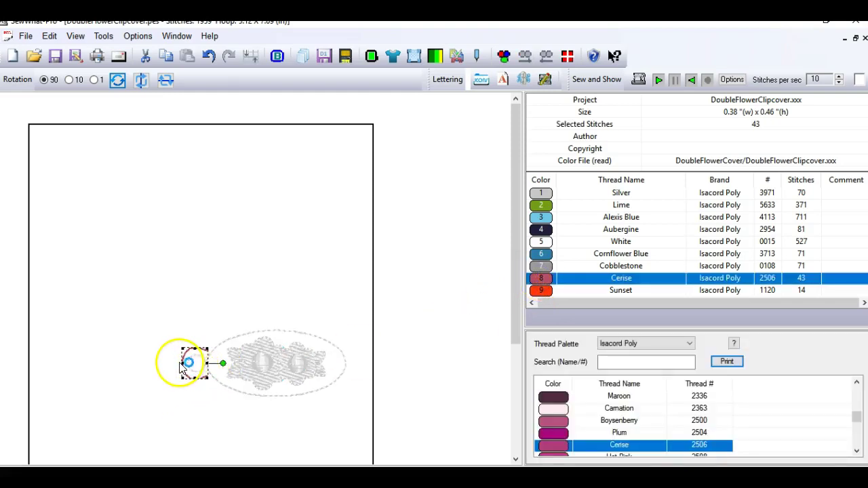
pyautogui.moveTo(181, 362); pyautogui.dragTo(175, 363)
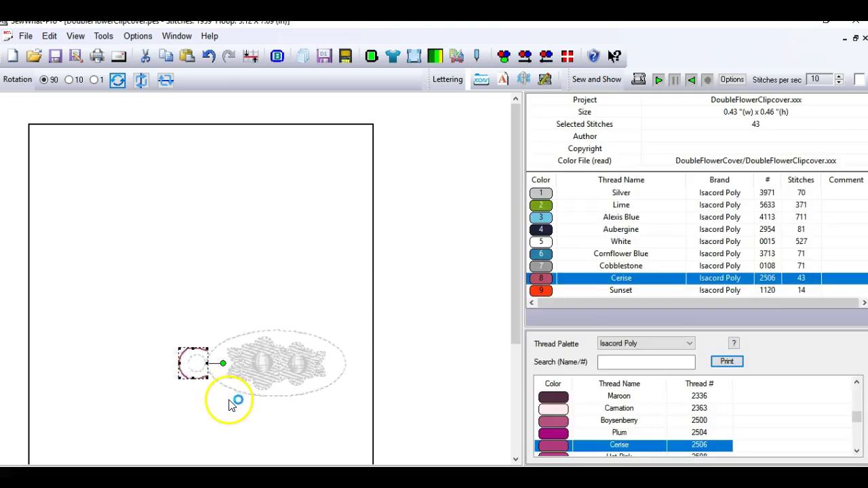
pyautogui.click(232, 401)
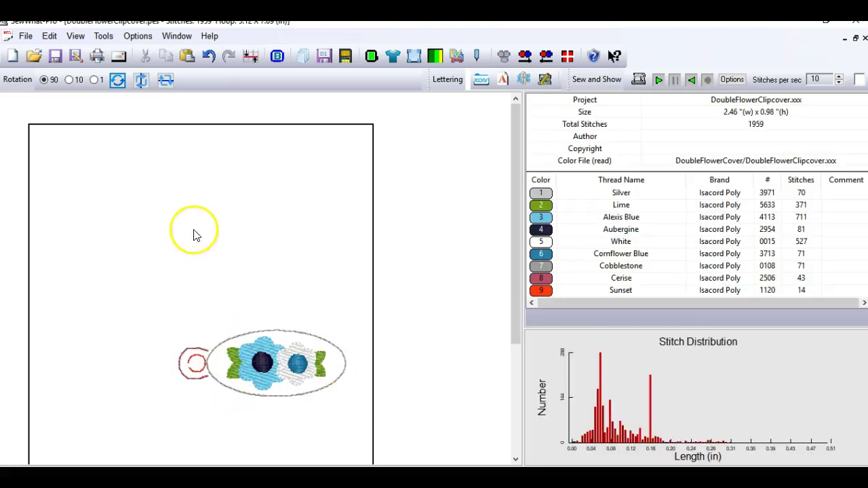
# Move the Sunset eyelet circle slightly away from the oval to center it inside the Cerise tab outline
pyautogui.scroll(2, 234, 250)
pyautogui.scroll(2, 234, 249)
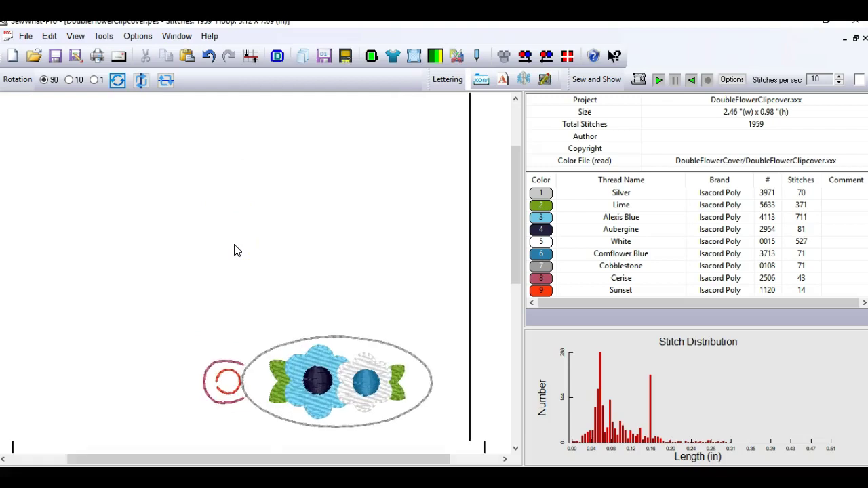
pyautogui.scroll(2, 233, 250)
pyautogui.moveTo(513, 257); pyautogui.dragTo(512, 344)
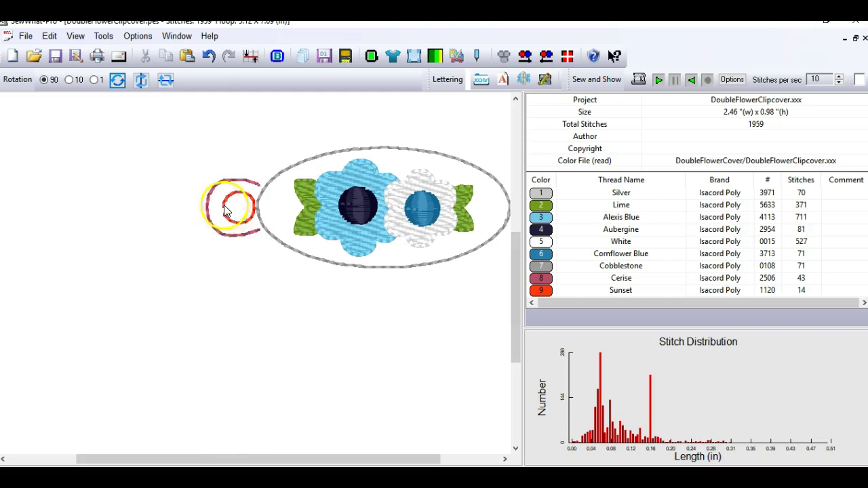
pyautogui.click(546, 297)
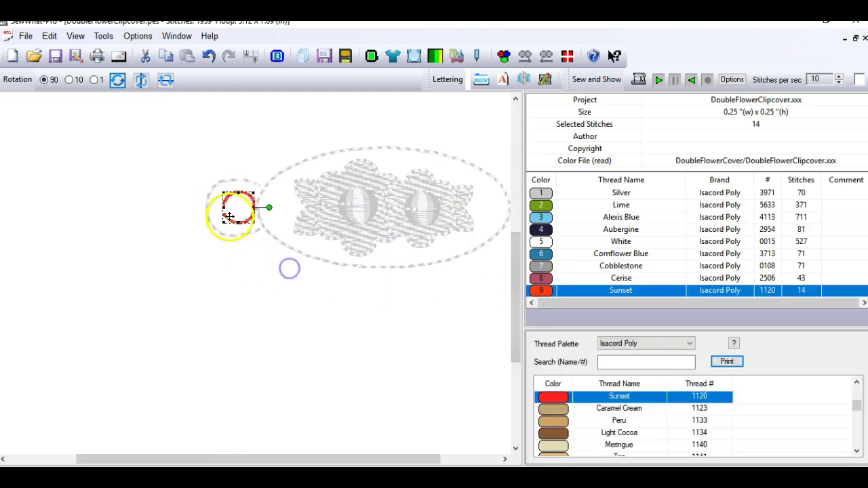
pyautogui.moveTo(225, 214); pyautogui.dragTo(232, 214)
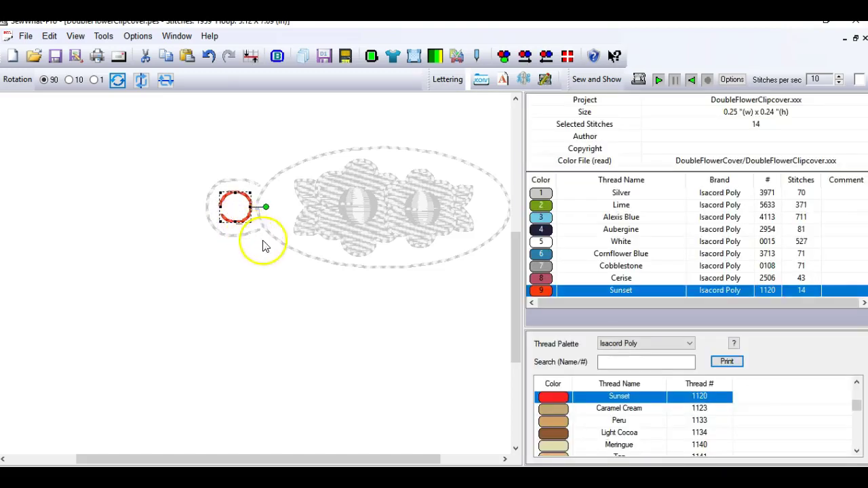
# Use Split at Stitch on the Cerise tab outline to move both of its end stitch points onto the oval's edge
pyautogui.click(543, 279)
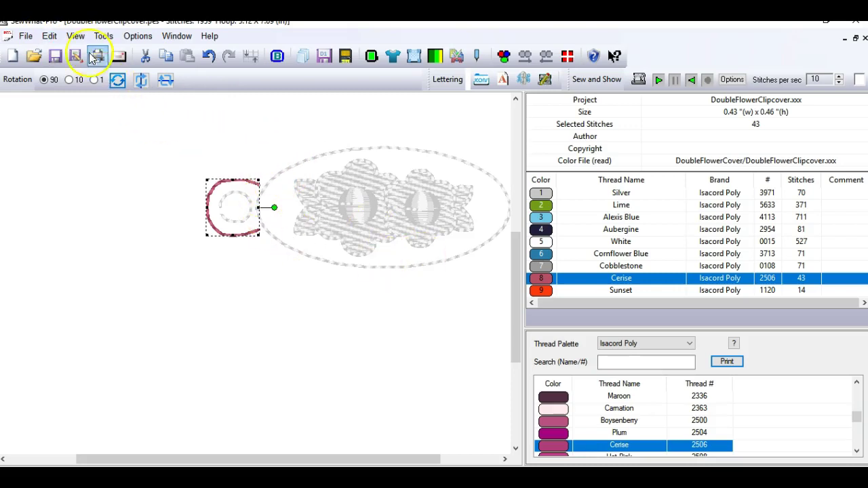
pyautogui.click(50, 36)
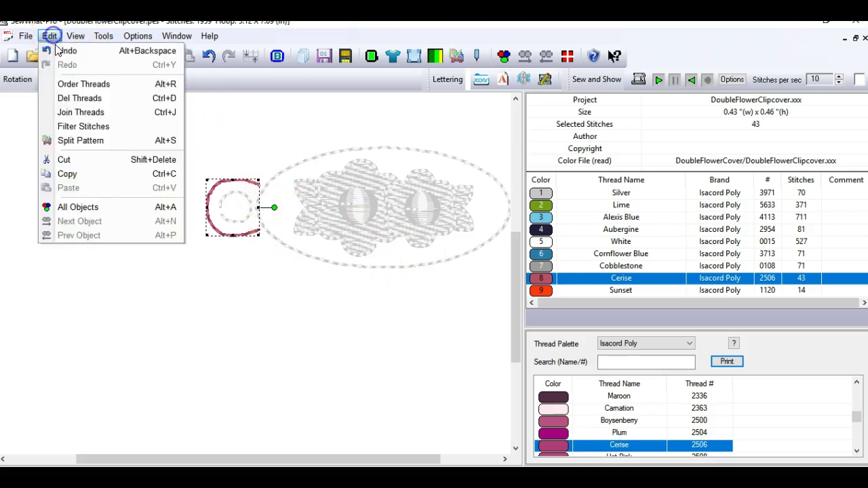
pyautogui.click(81, 141)
pyautogui.click(194, 170)
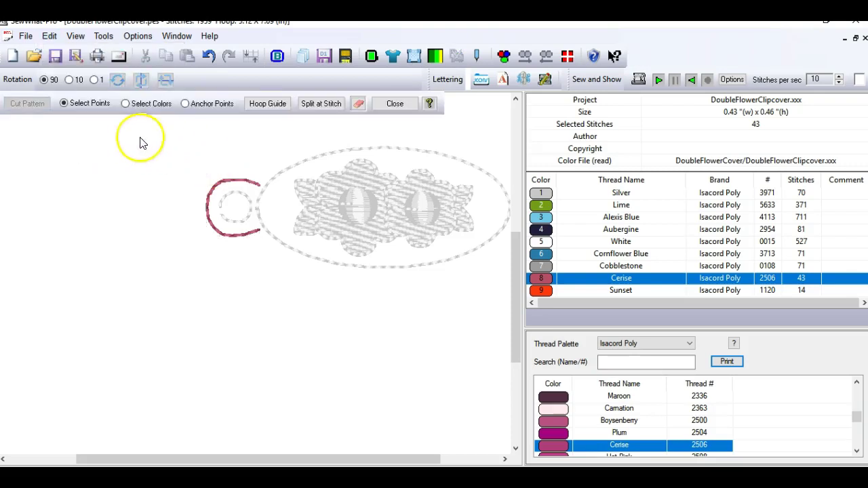
pyautogui.click(328, 107)
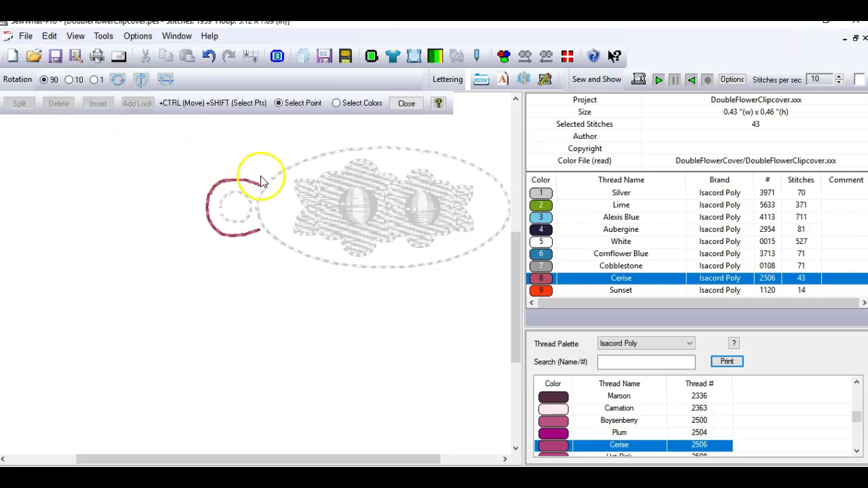
pyautogui.scroll(3, 172, 310)
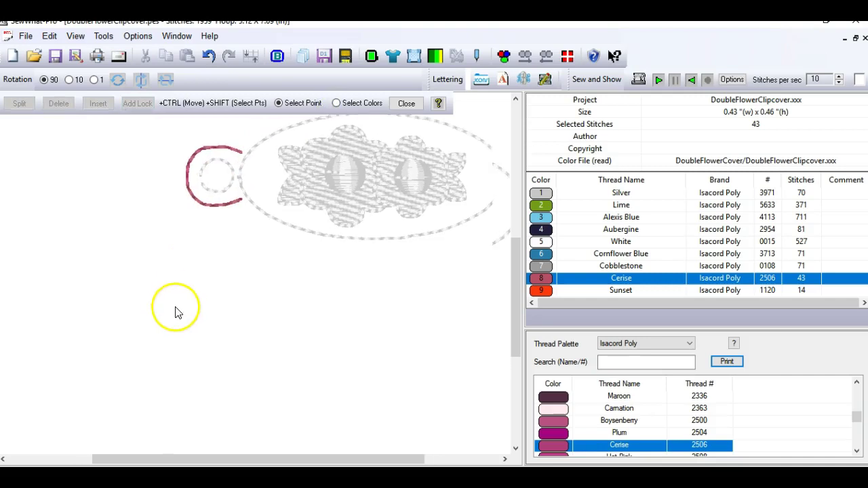
pyautogui.scroll(1, 244, 162)
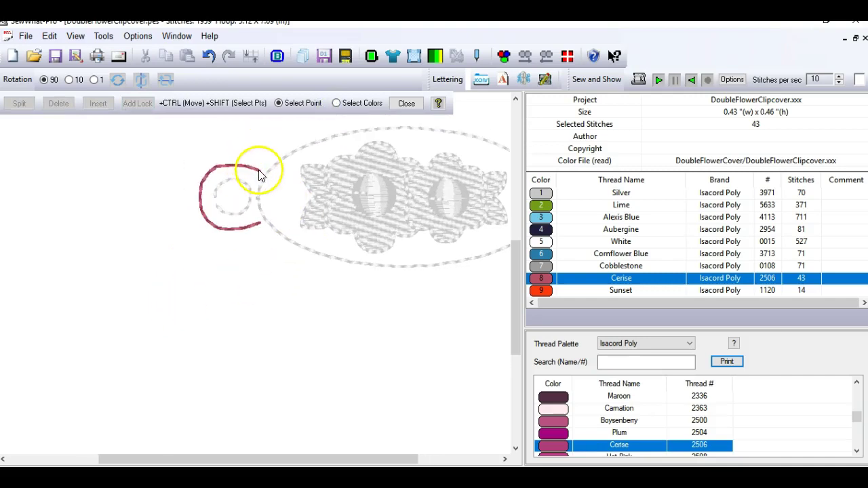
pyautogui.click(259, 171)
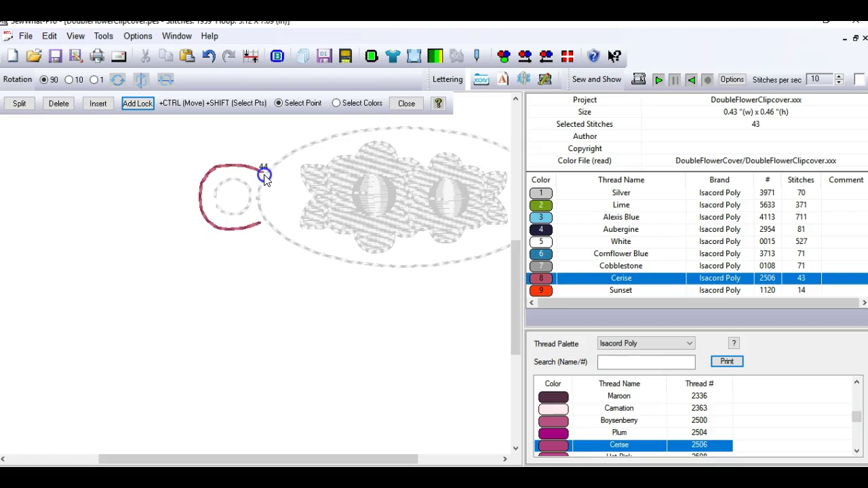
pyautogui.moveTo(264, 178)
pyautogui.mouseDown()
pyautogui.moveTo(271, 212)
pyautogui.moveTo(261, 224)
pyautogui.mouseUp()
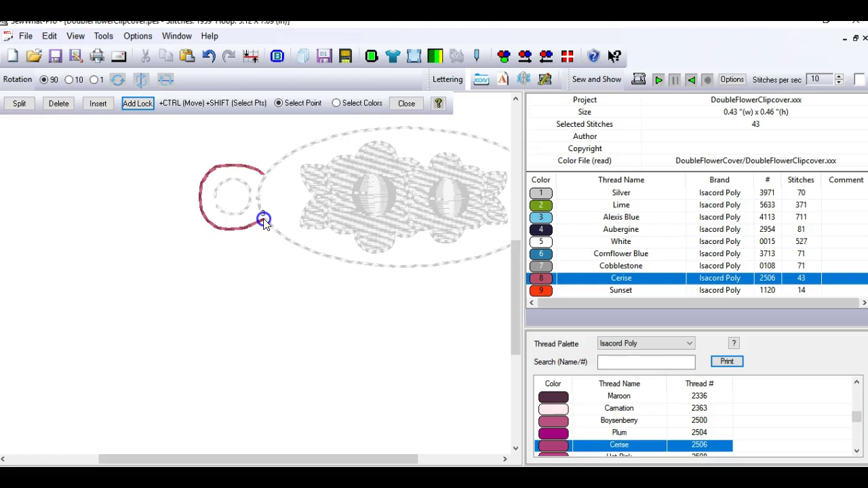
pyautogui.click(269, 248)
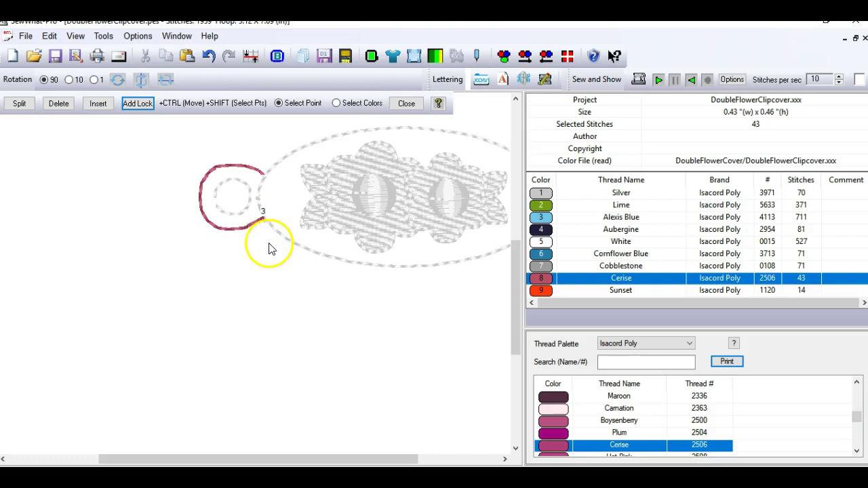
pyautogui.click(405, 104)
pyautogui.click(405, 105)
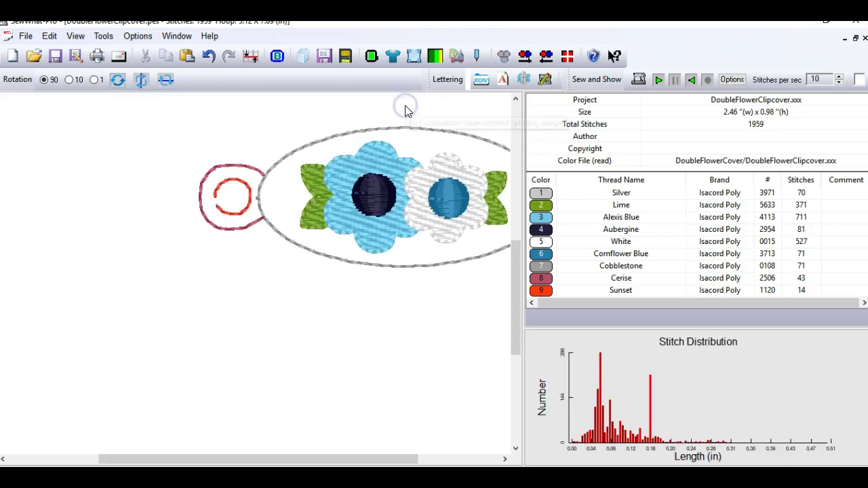
# Delete the Sunset eyelet circle inside the Cerise tab
pyautogui.click(229, 201)
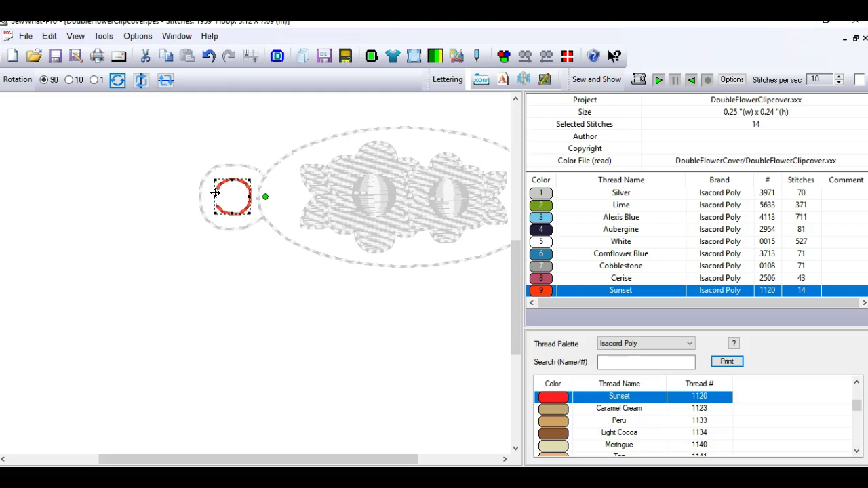
pyautogui.press('Delete')
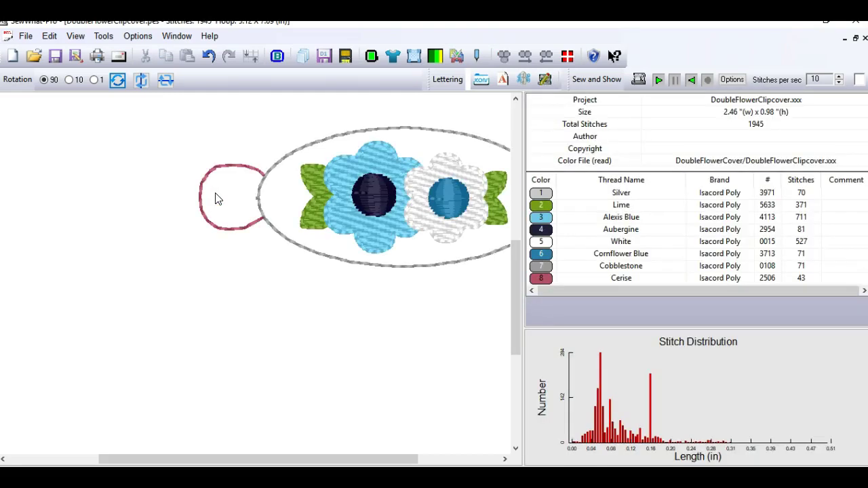
pyautogui.click(270, 250)
pyautogui.click(208, 343)
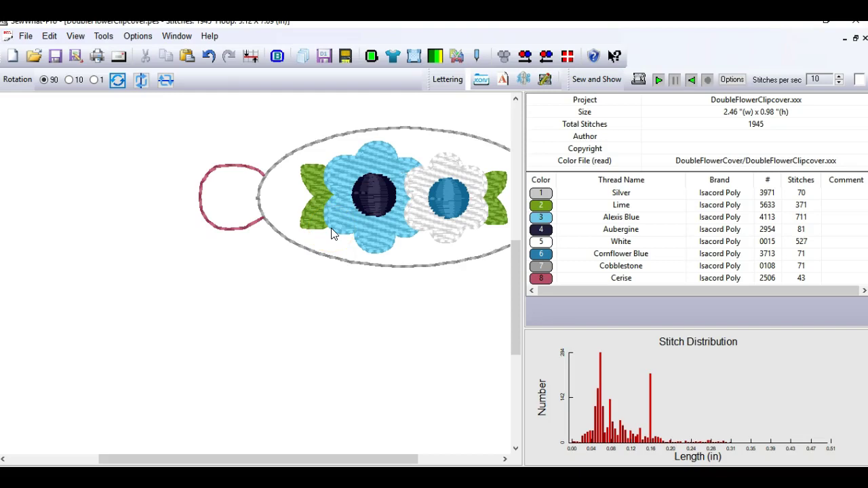
pyautogui.scroll(-2, 354, 351)
pyautogui.scroll(-3, 353, 349)
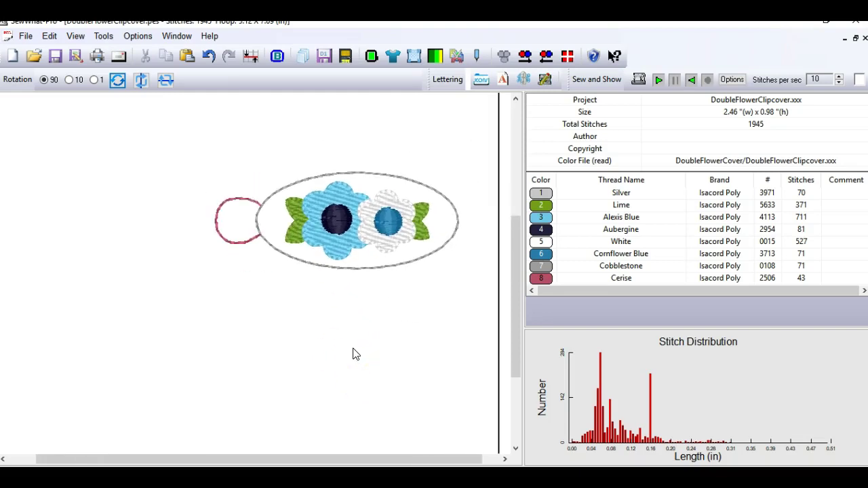
pyautogui.scroll(-2, 354, 353)
pyautogui.click(362, 325)
pyautogui.click(400, 57)
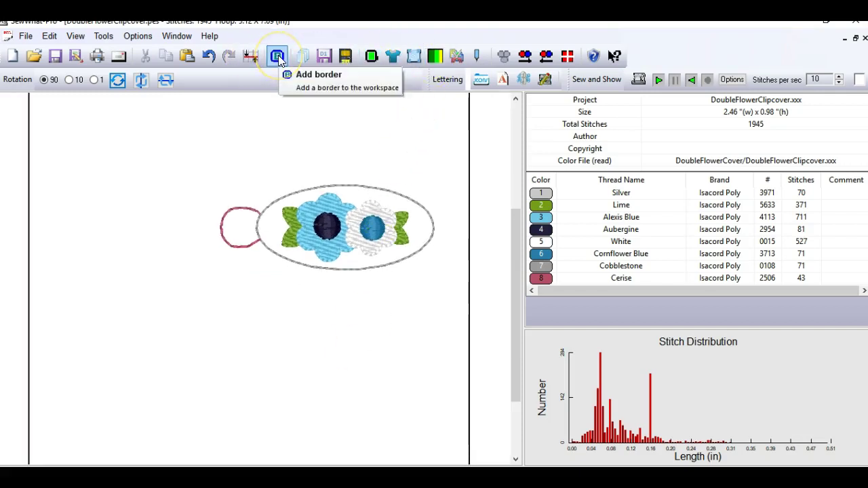
pyautogui.click(358, 135)
pyautogui.click(452, 176)
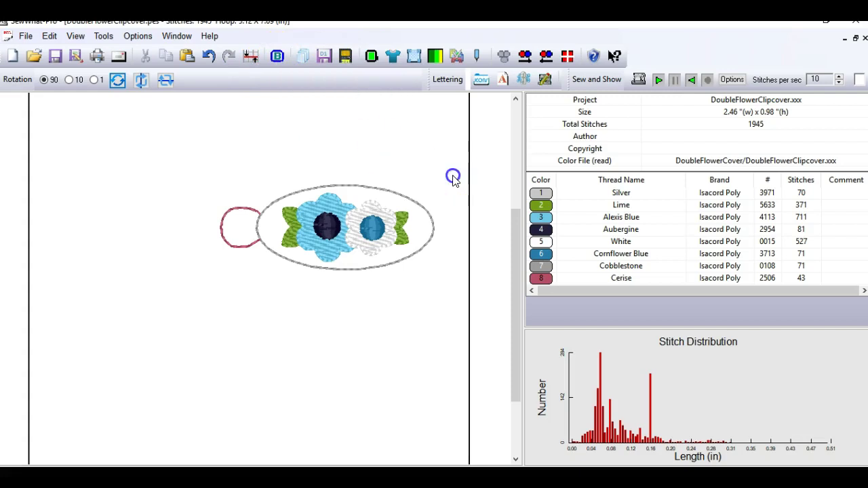